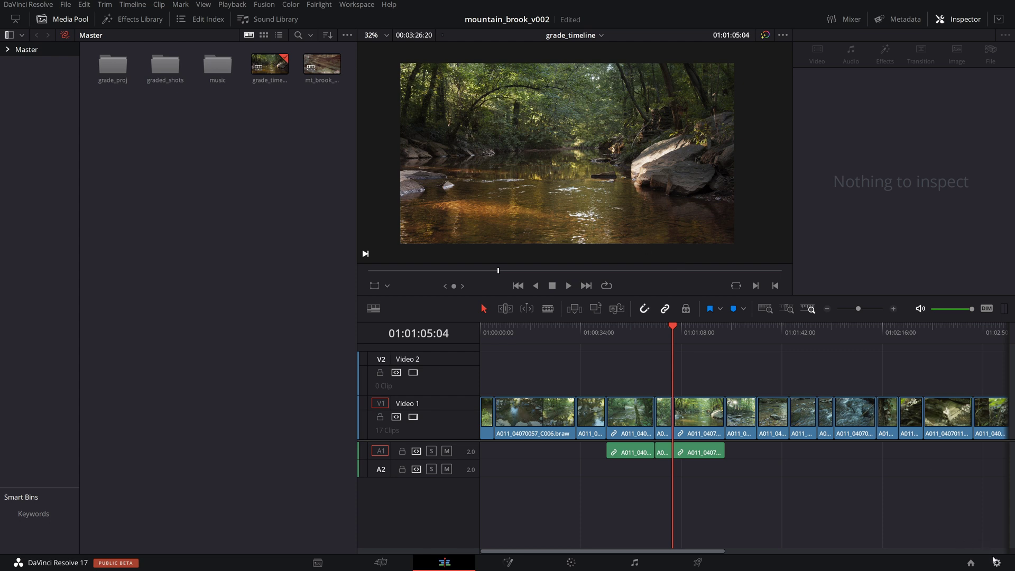
Look over the colour management settings without changes, then scrub through the grade_timeline edit.
click(997, 563)
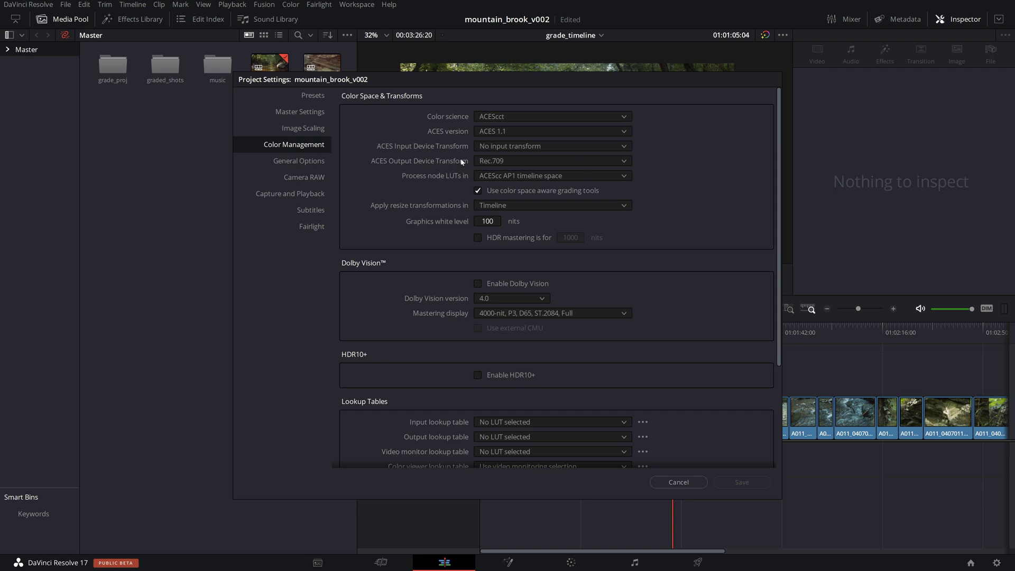
click(680, 482)
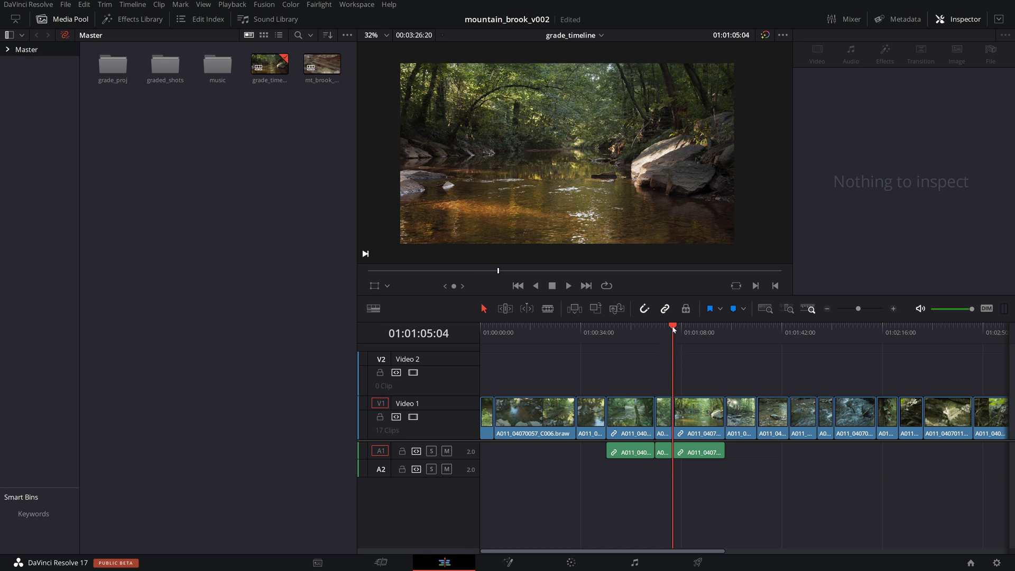
mouse_move(674, 329)
mouse_down()
mouse_move(696, 333)
mouse_move(681, 337)
mouse_up()
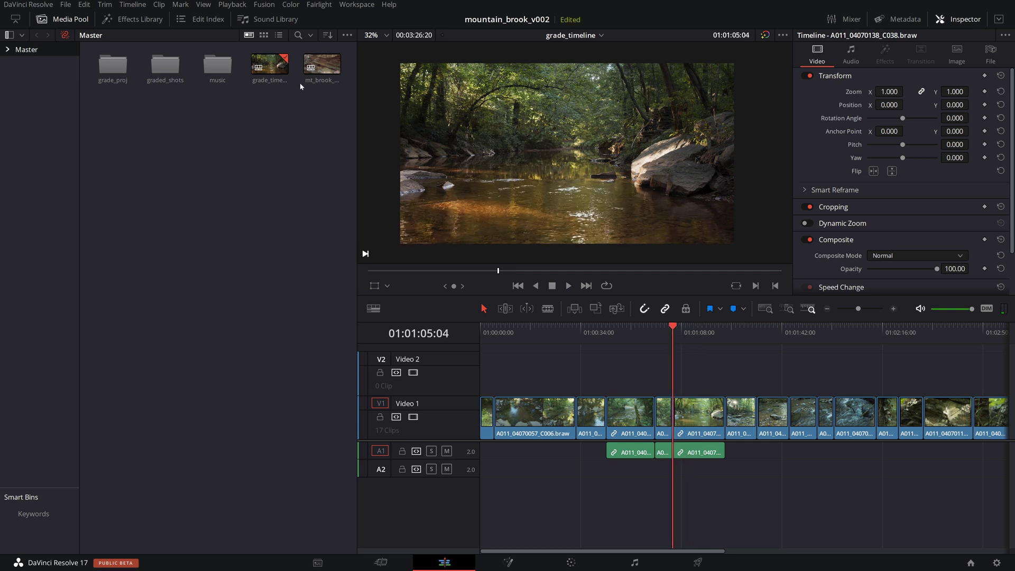
Open mt_brook_2020.05.31, select its first V1 clip, and view Color Management (ACEScct, ACES 1.1, Rec.709).
double_click(324, 66)
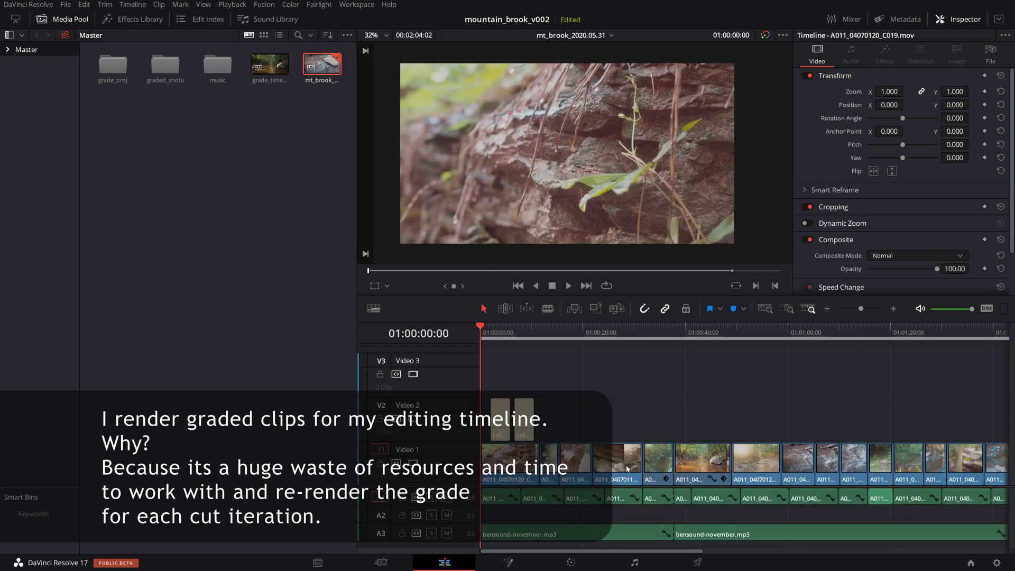
mouse_move(481, 334)
mouse_down()
mouse_move(492, 334)
mouse_move(482, 334)
mouse_up()
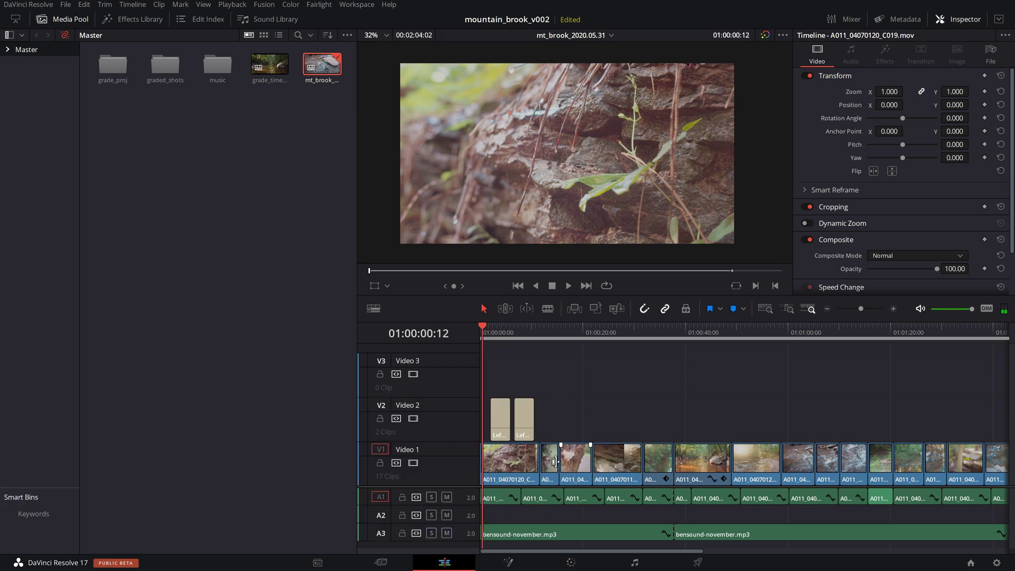
click(507, 463)
click(481, 332)
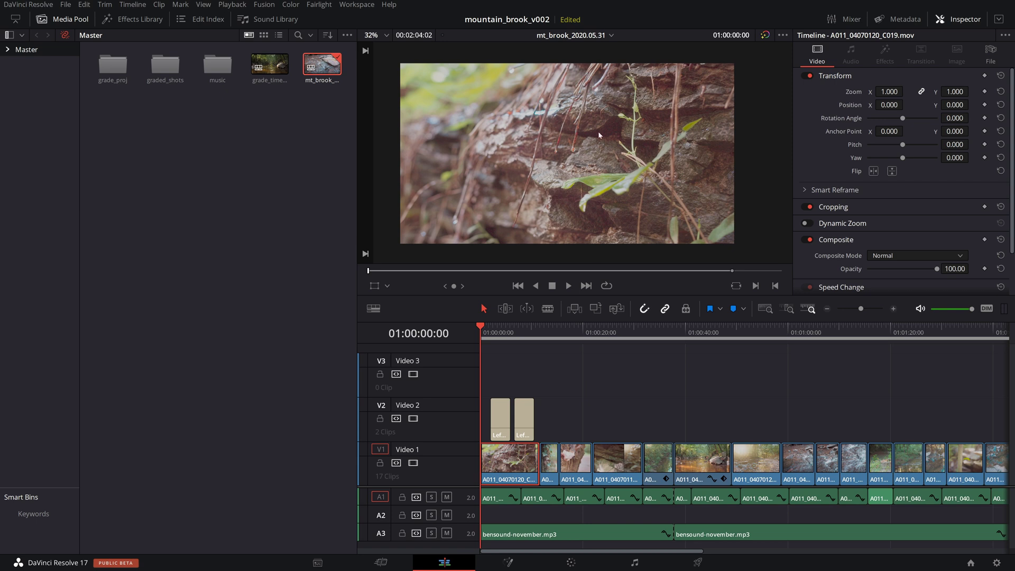
click(997, 563)
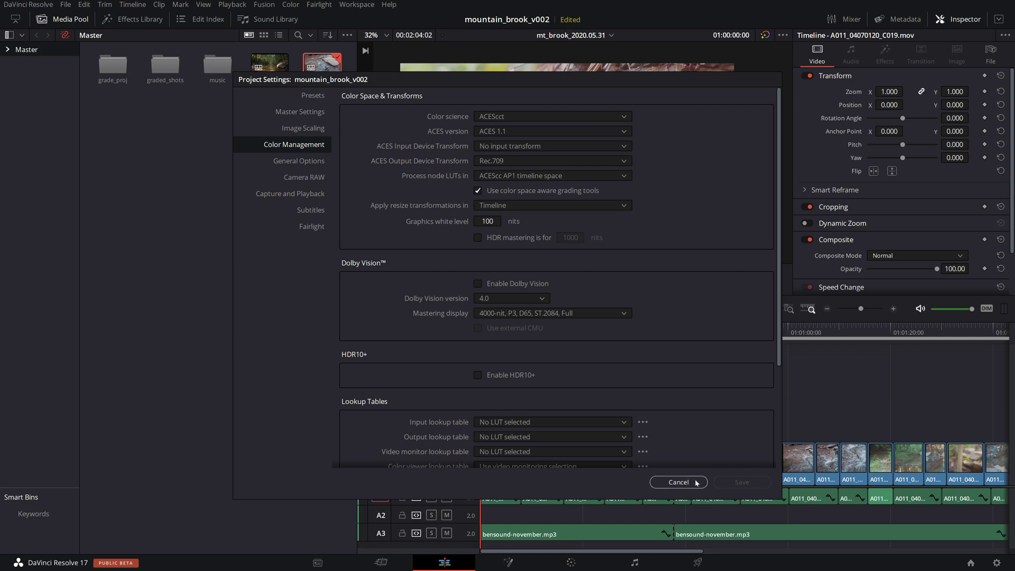
Cancel Project Settings, jump to the Jemison Park title, then open the grade_timeline edit.
click(679, 483)
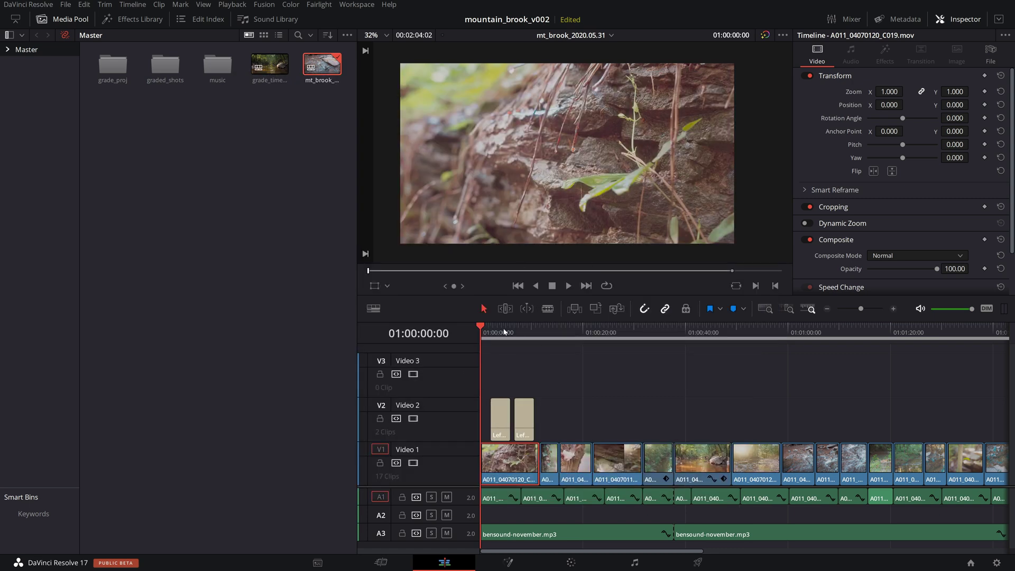
key(Down)
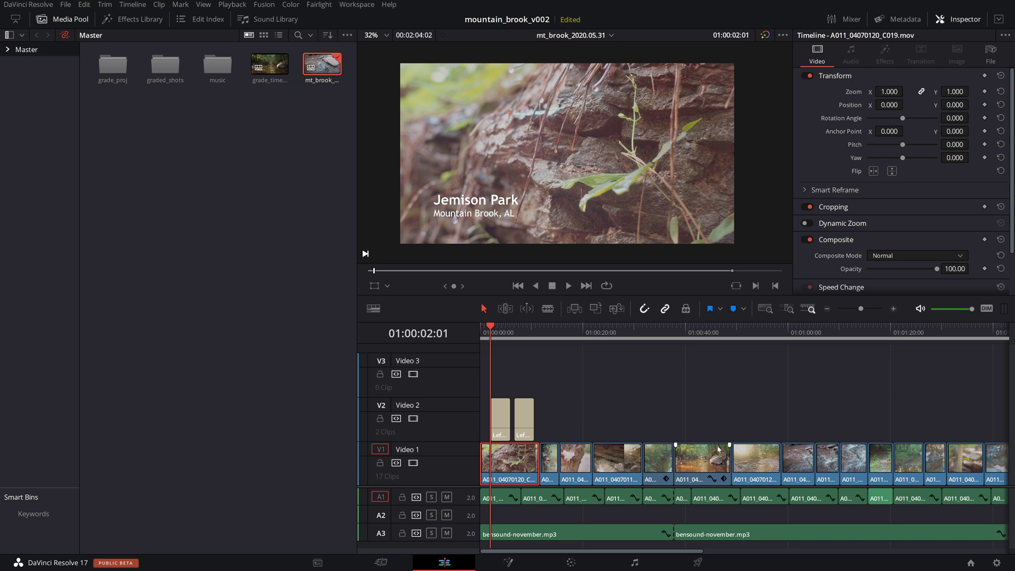
double_click(270, 65)
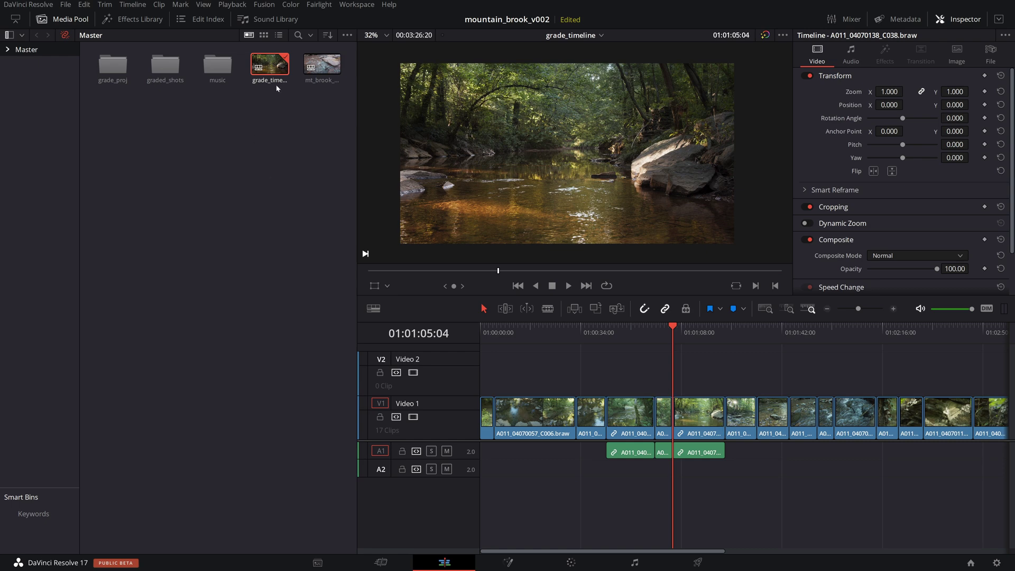
Reopen the mt_brook_2020.05.31 timeline and jump to the ivy shot at 01:00:11:16.
click(322, 65)
double_click(322, 64)
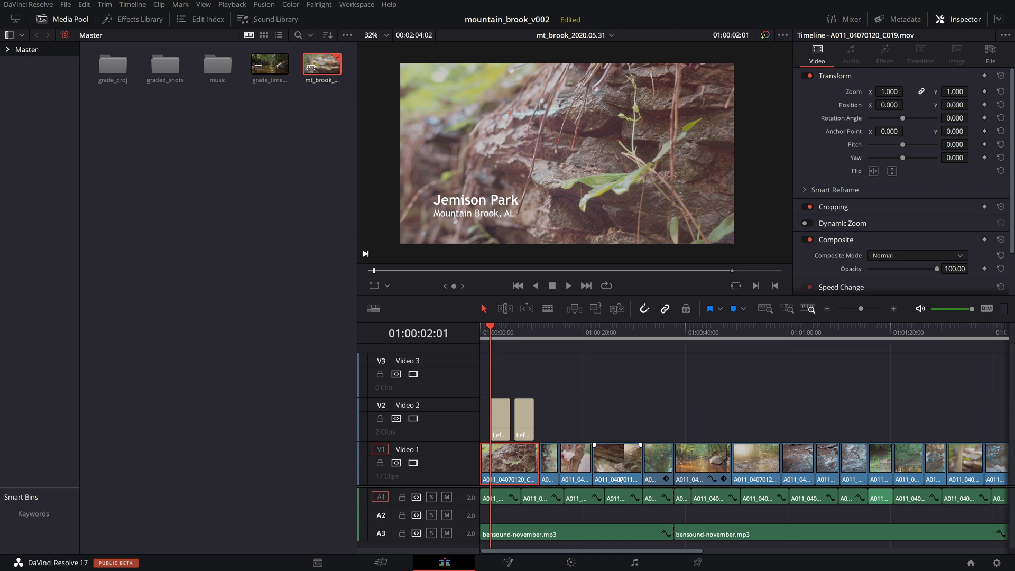
drag(668, 548, 555, 556)
click(540, 336)
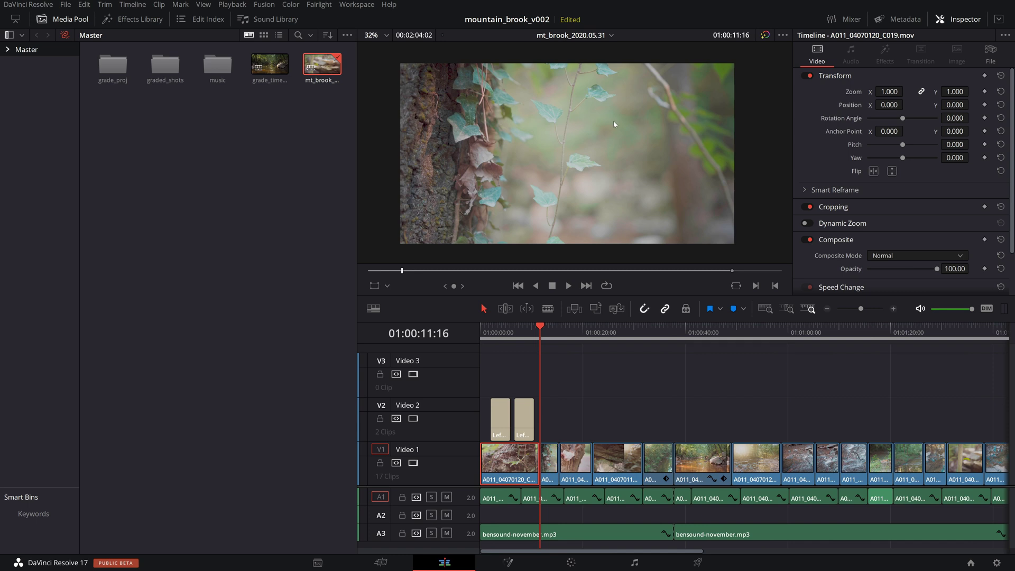
Set the short ivy clip on V1 to Bypass Color Management, then return to the first clip.
click(550, 458)
right_click(550, 458)
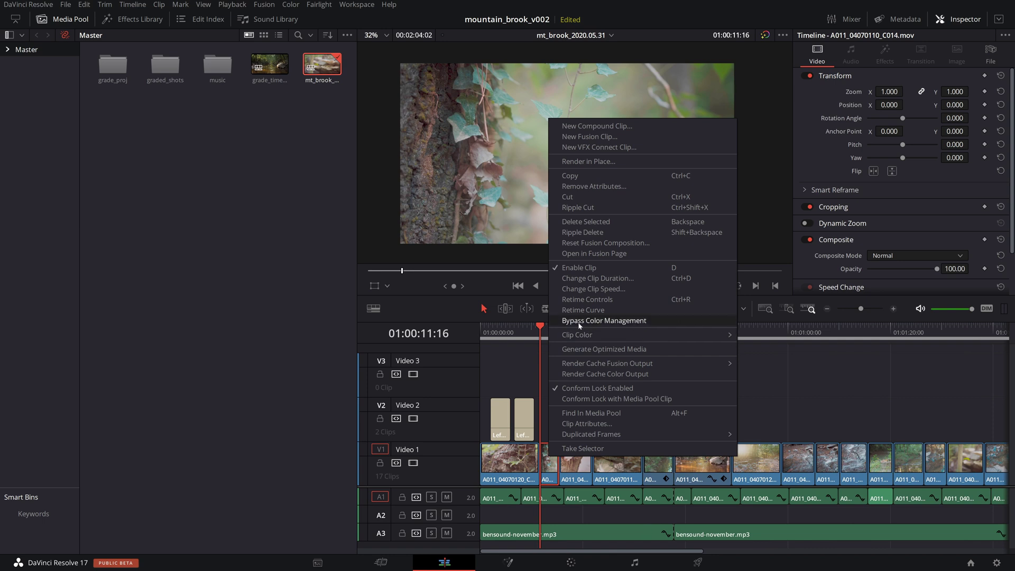
click(645, 321)
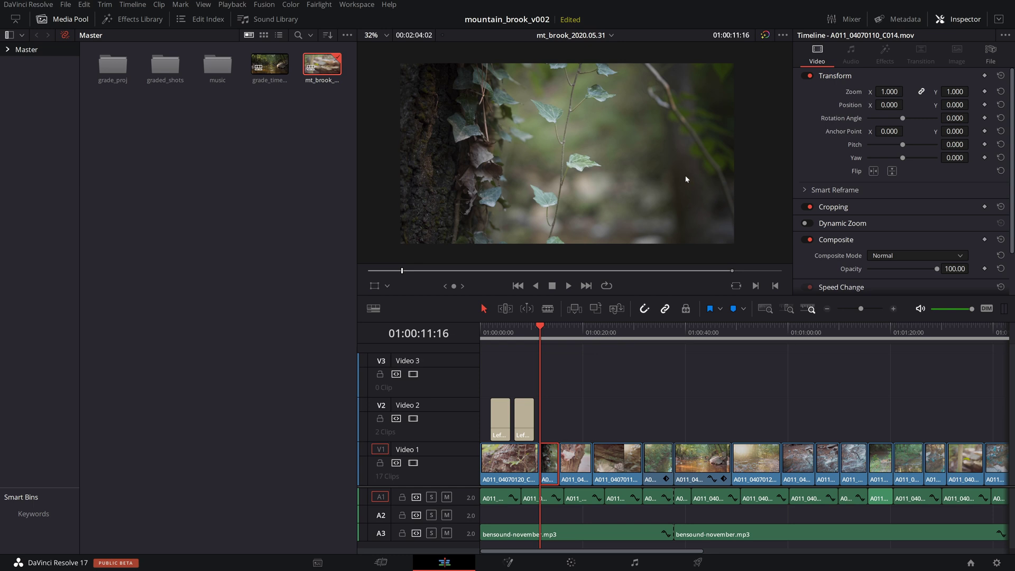
click(491, 336)
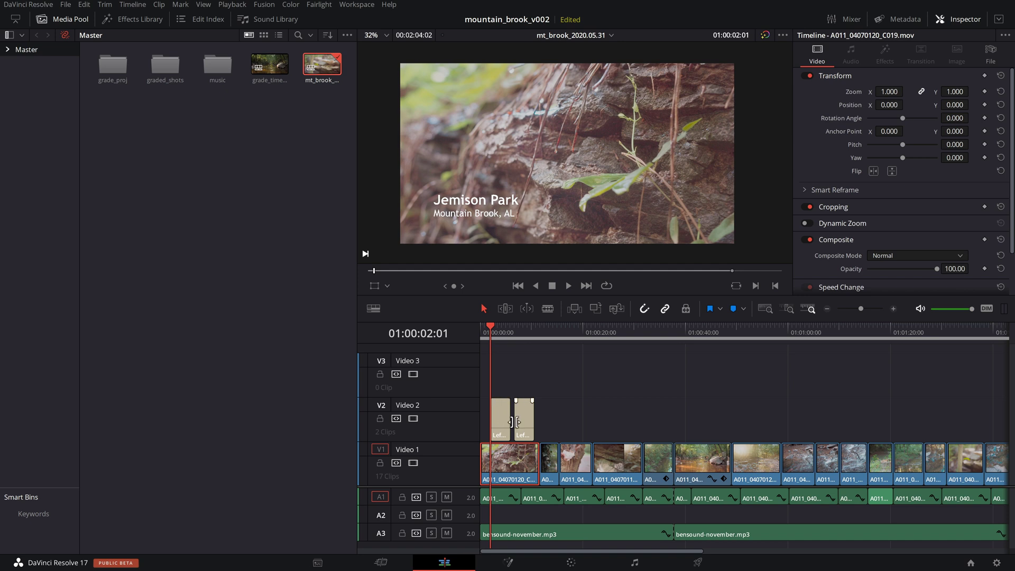
Set the first V1 clip to Bypass Color Management and check it under the Jemison Park title.
right_click(507, 460)
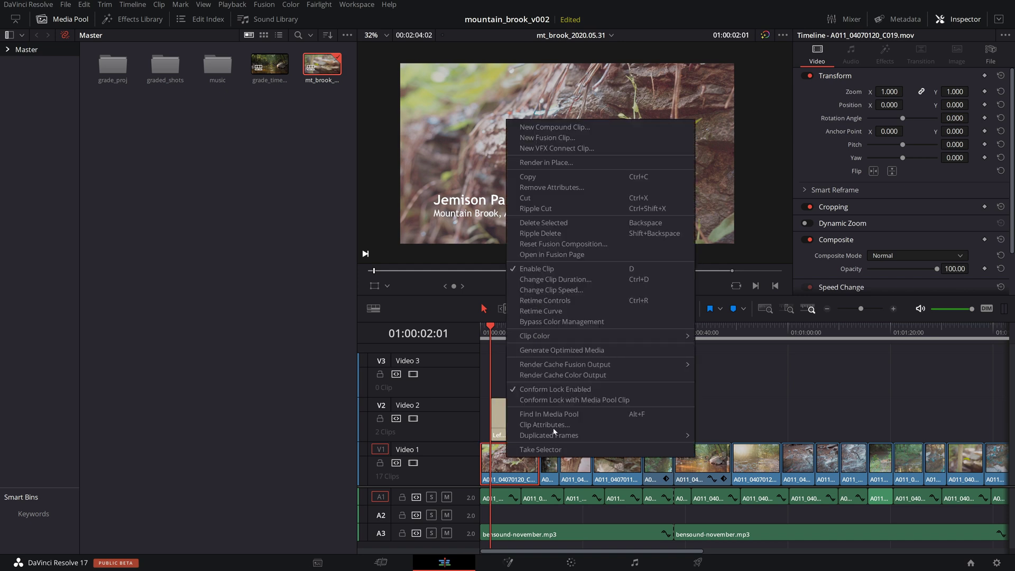
click(561, 324)
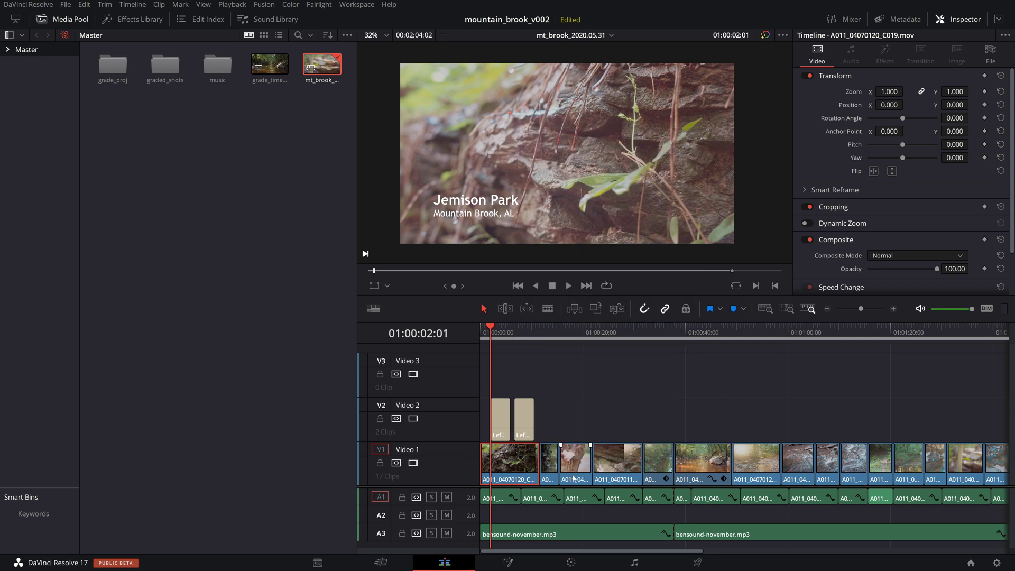
drag(490, 327, 481, 329)
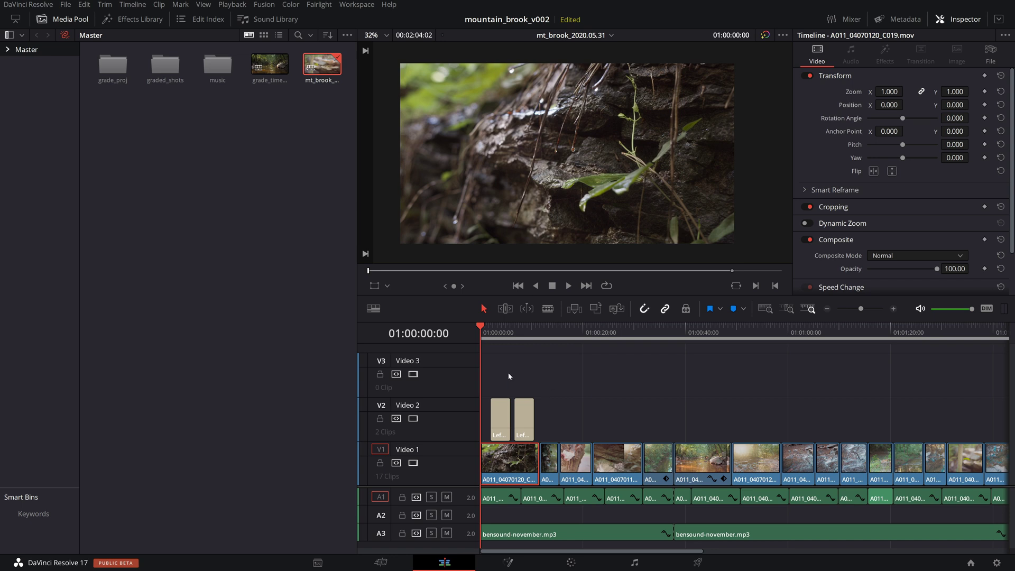
click(491, 335)
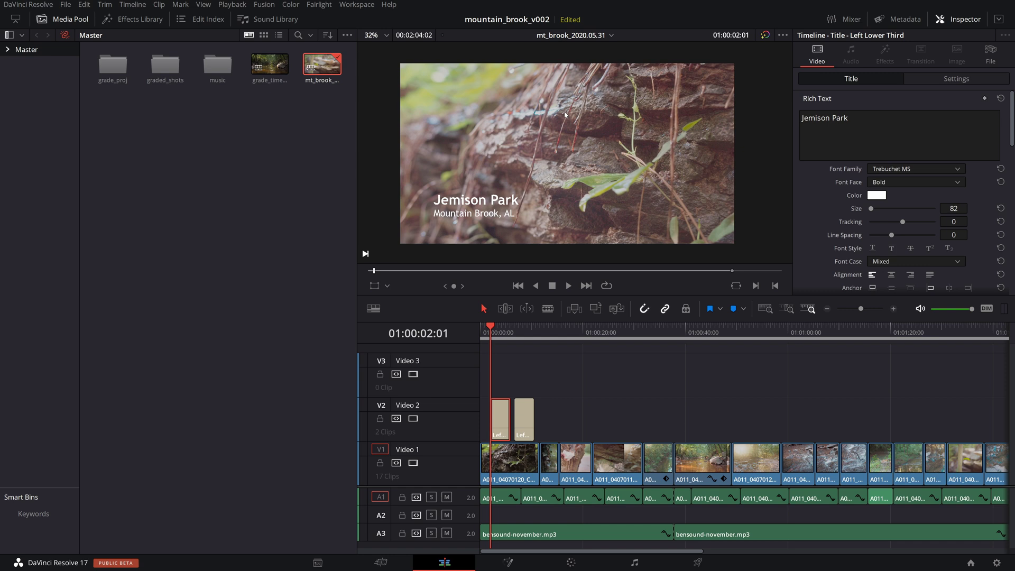
Set the first title clip to bypass colour management, then scroll the timeline back to 01:00:00:00.
right_click(501, 423)
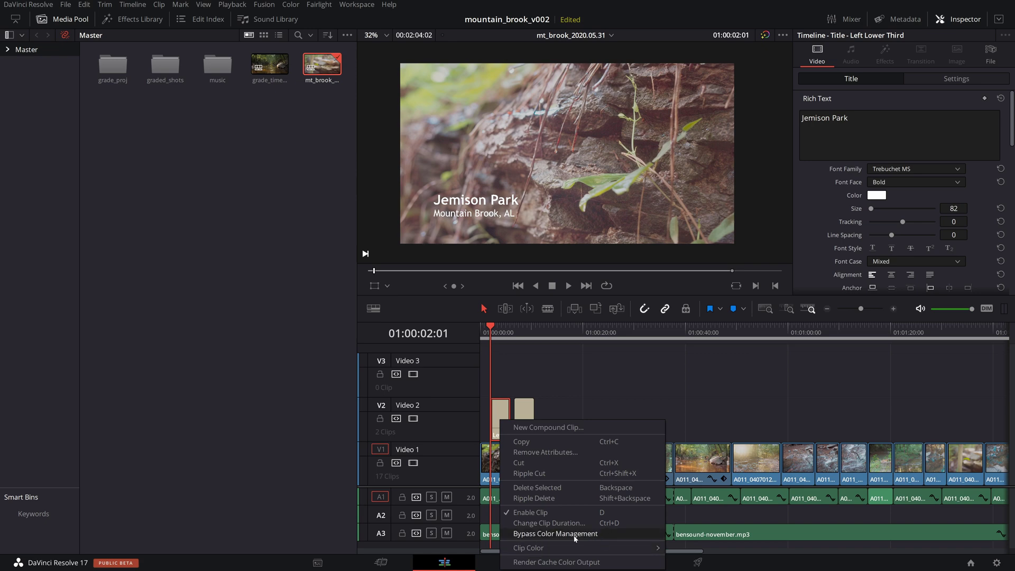
click(597, 535)
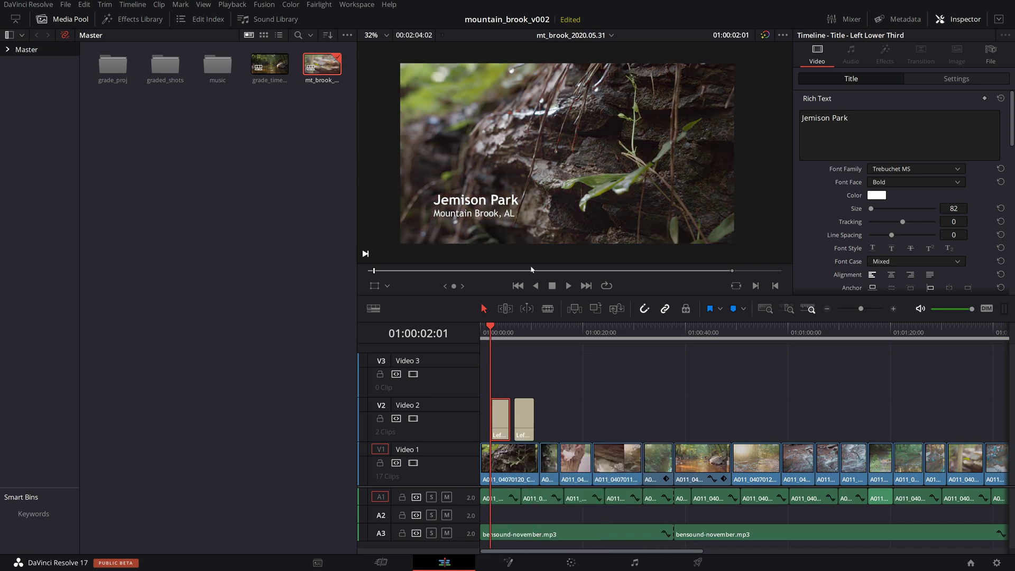
drag(507, 330, 522, 331)
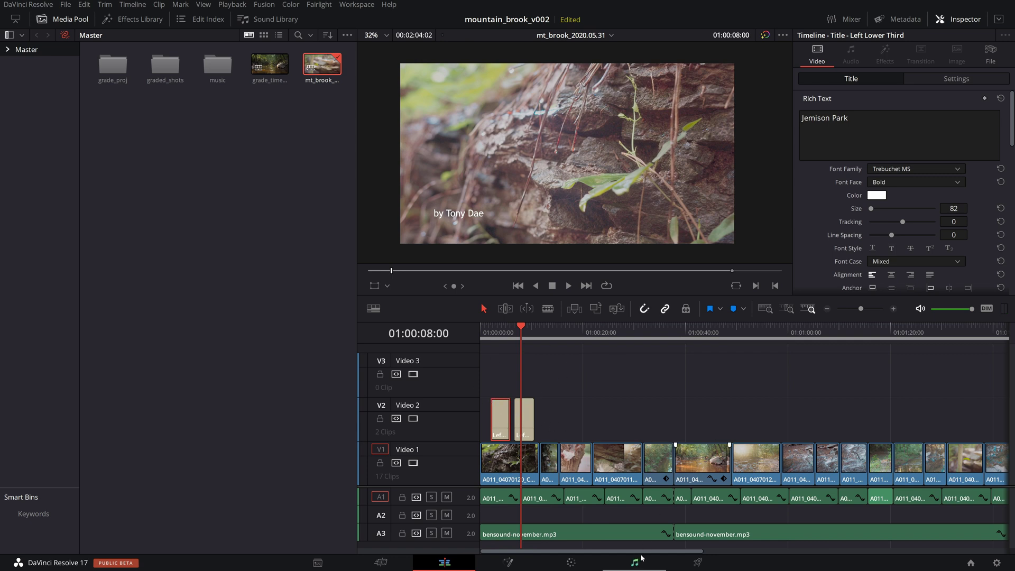
drag(643, 551, 754, 551)
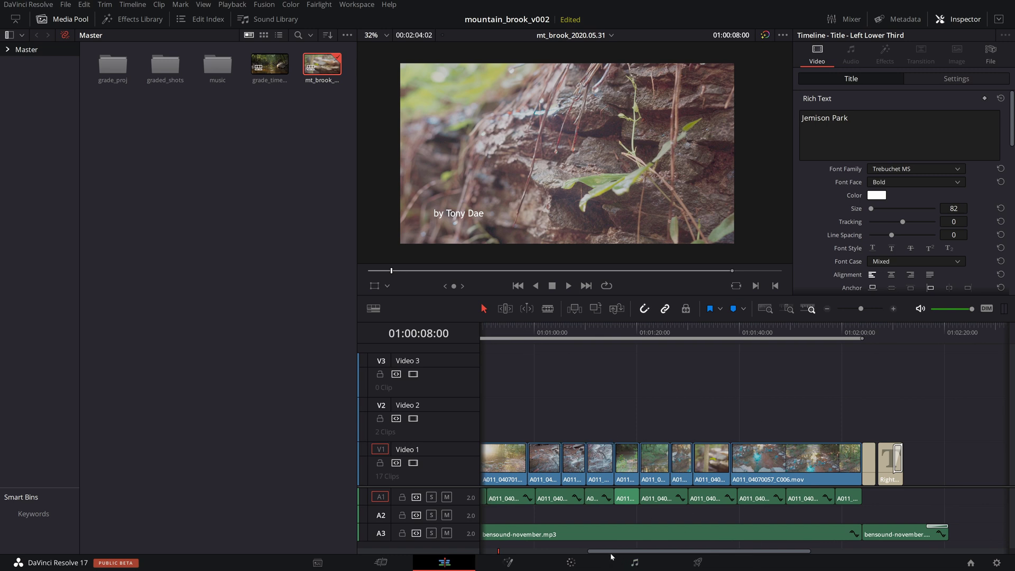
drag(609, 551, 490, 546)
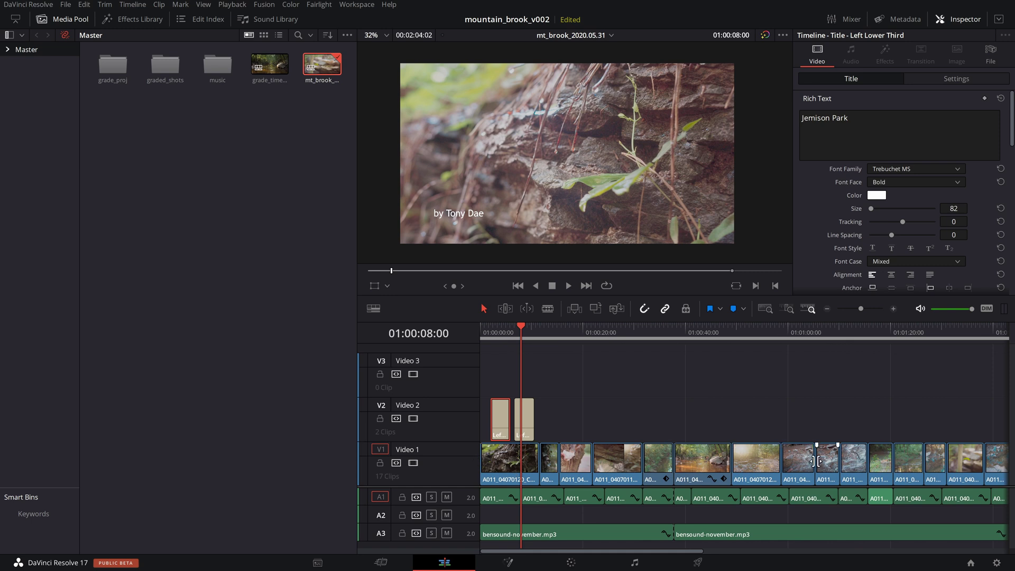
Select all timeline clips with Ctrl+A, set them to Bypass Color Management, then deselect and scrub the opening.
click(532, 468)
key(ctrl+a)
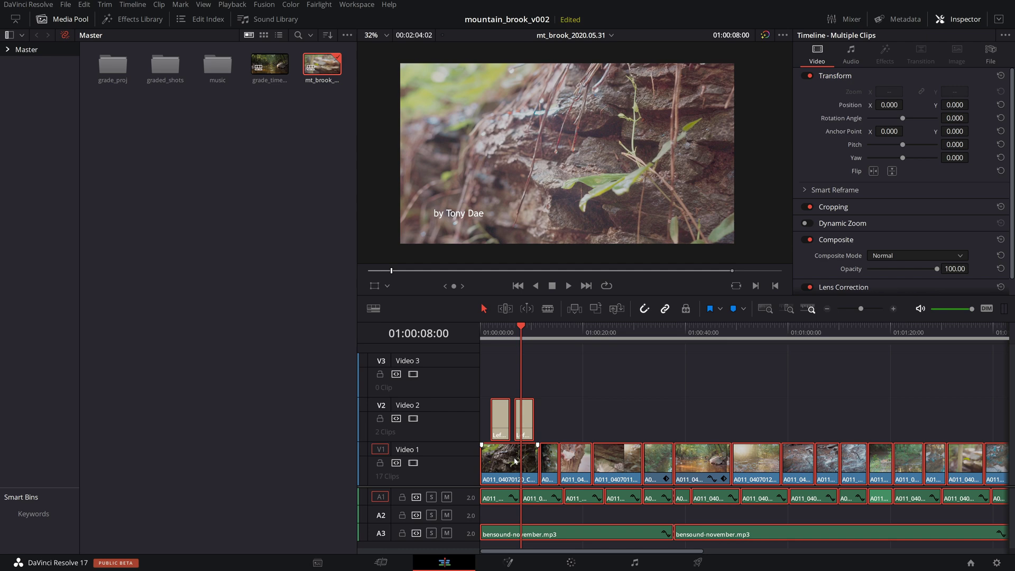
right_click(498, 459)
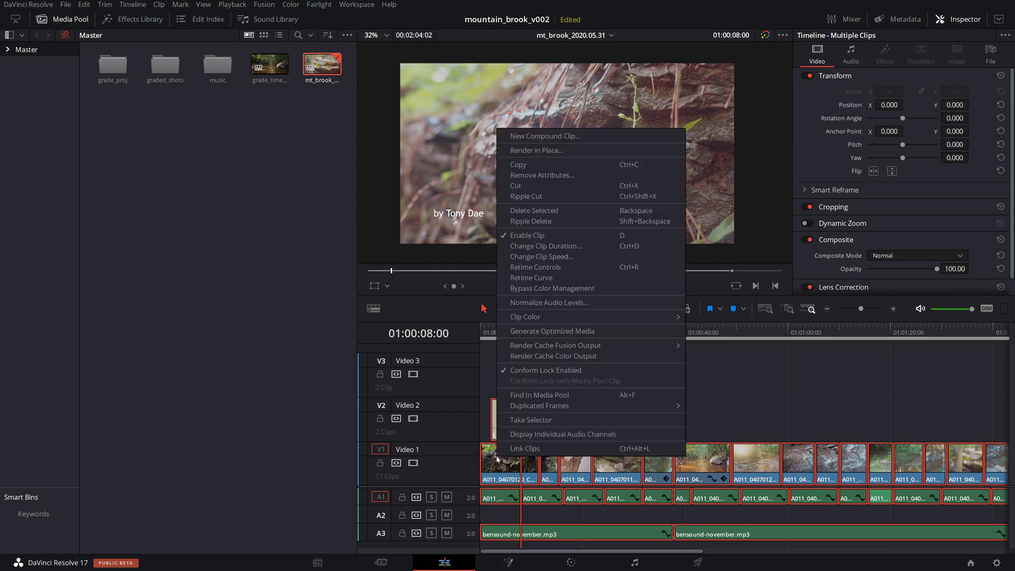
click(530, 289)
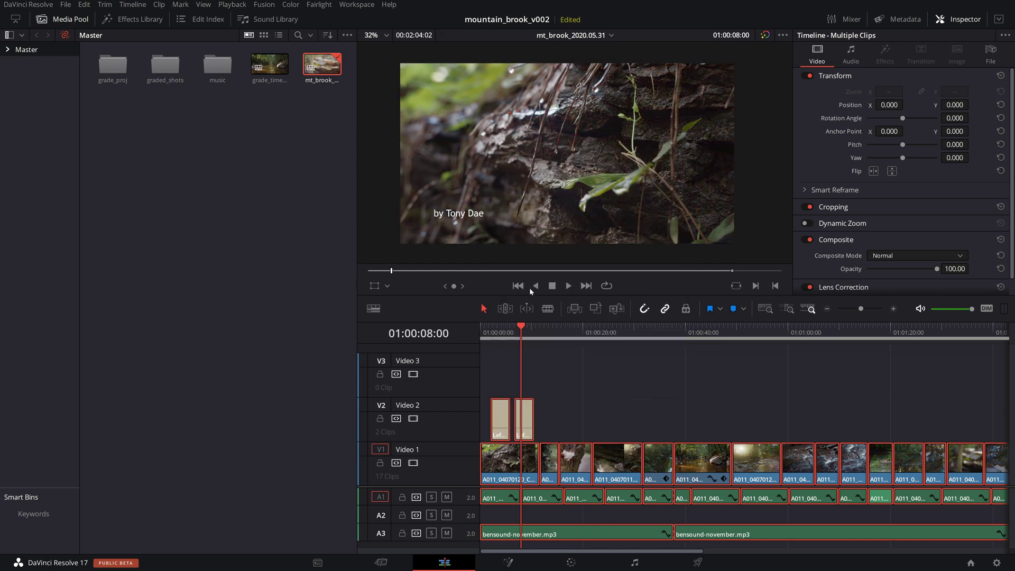
click(547, 339)
drag(520, 333, 477, 342)
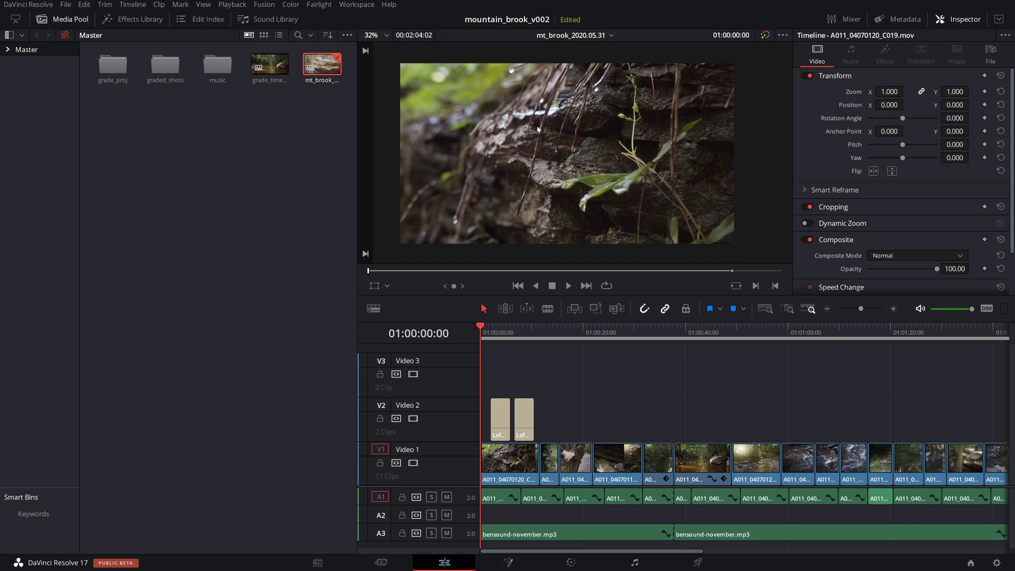
click(999, 564)
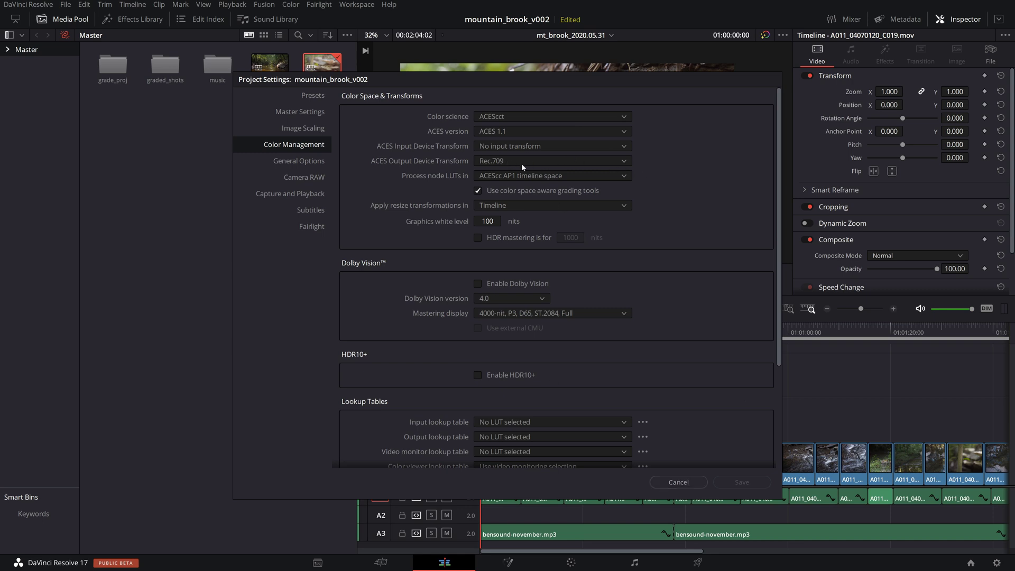
click(679, 482)
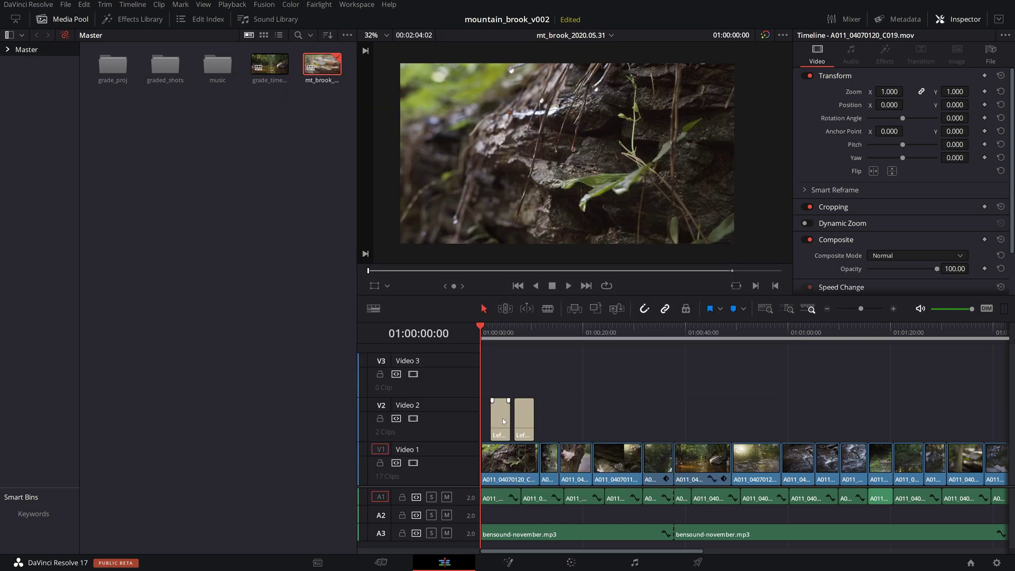
On the Color page, add the clips into a new group named ACES_sRGB.
click(572, 562)
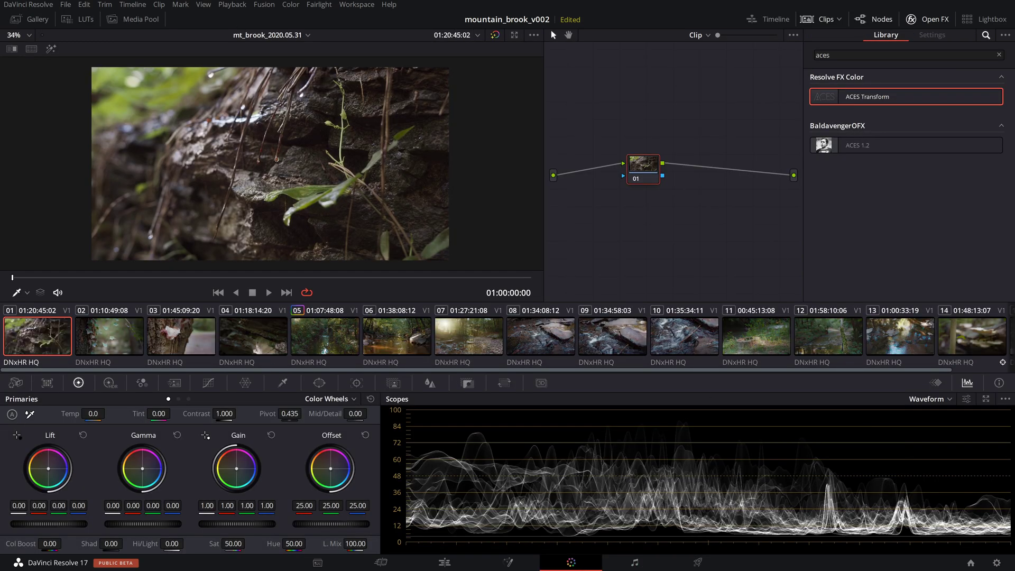
click(497, 354)
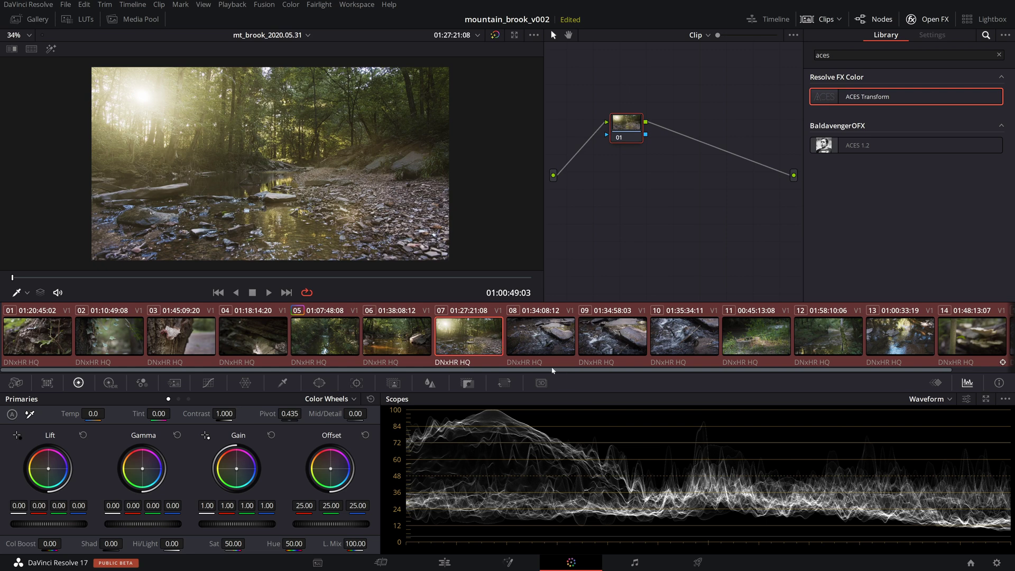
right_click(477, 335)
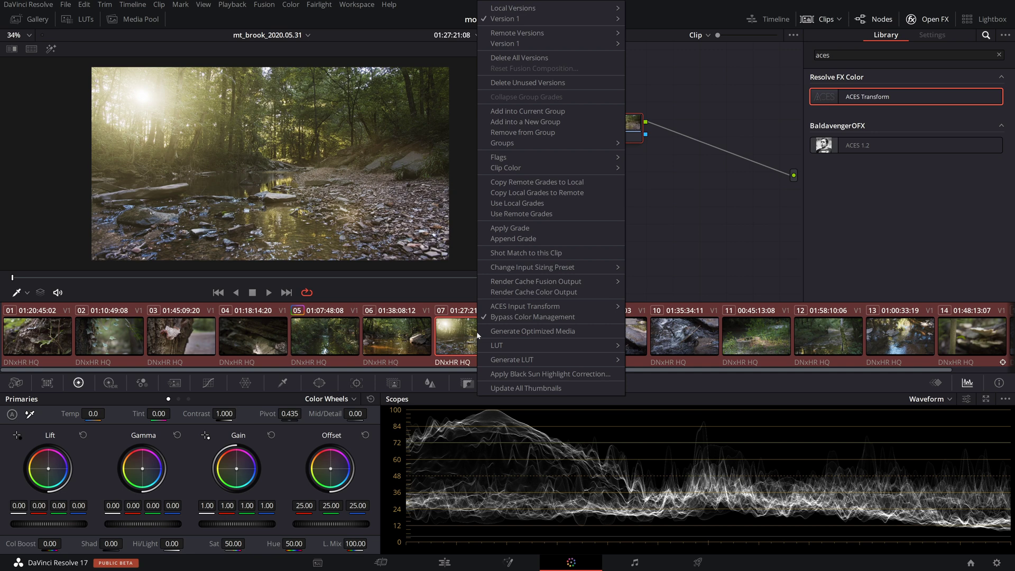
mouse_move(510, 144)
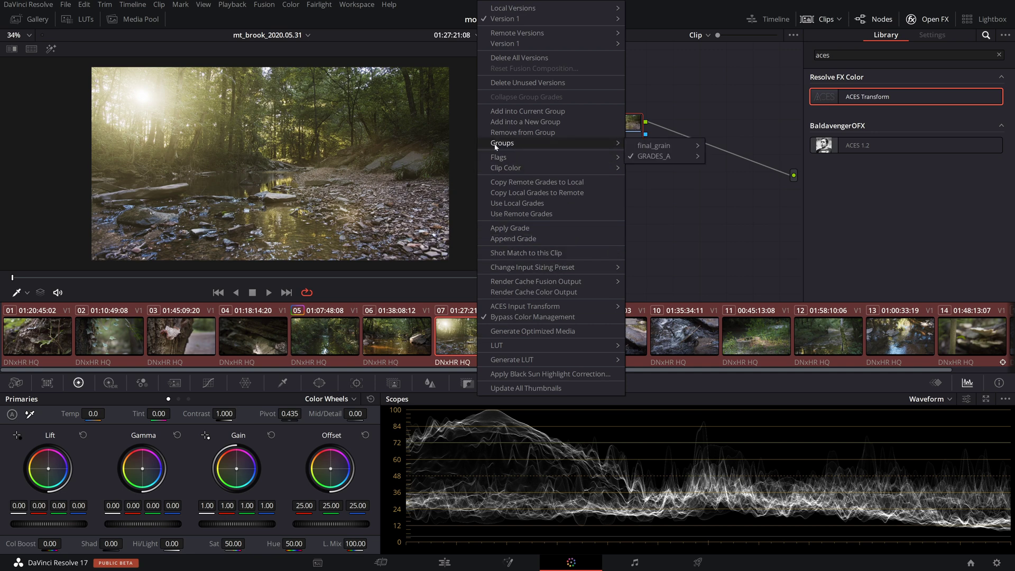
mouse_move(654, 146)
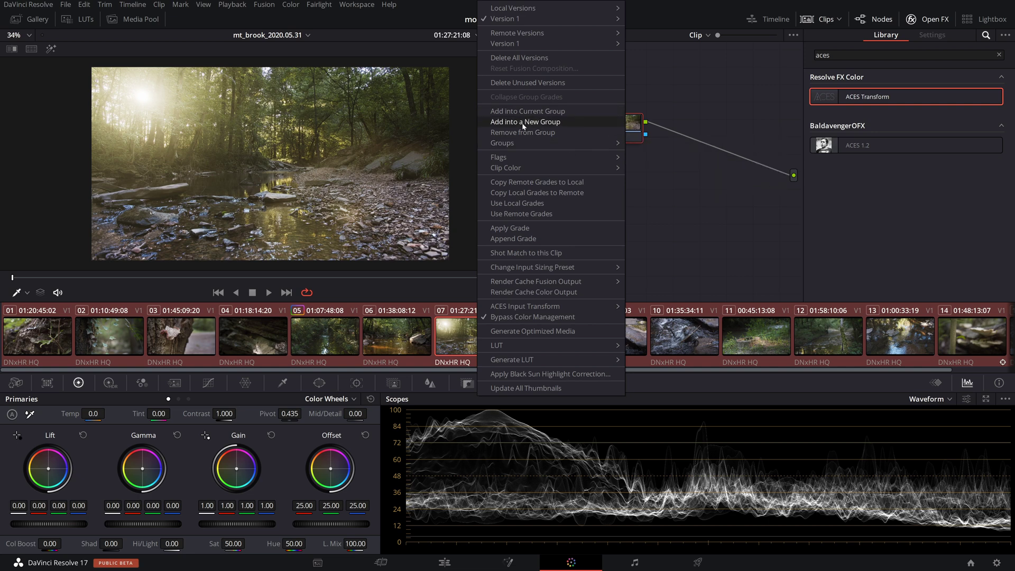
click(553, 123)
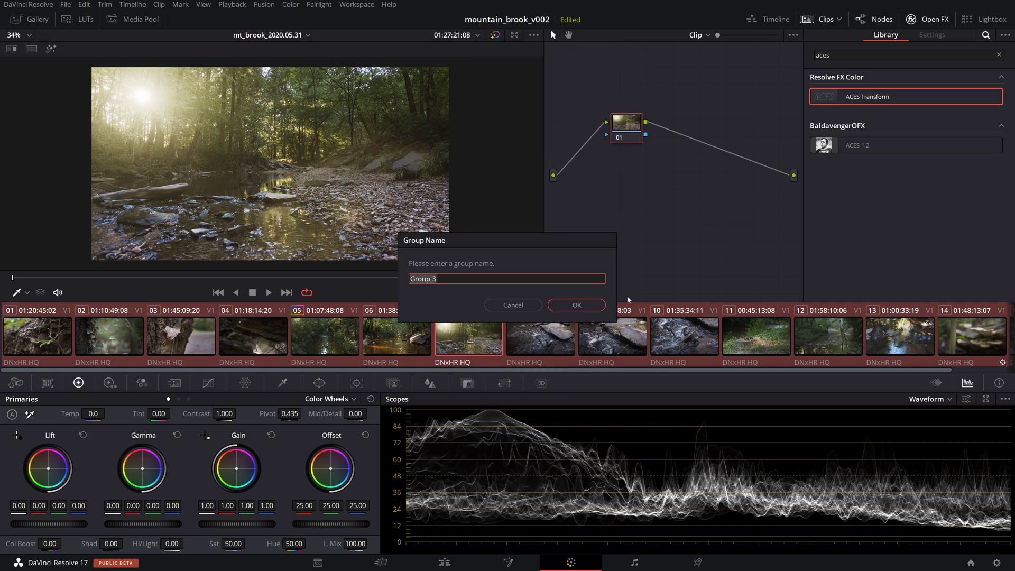
text(ACES_sRGB)
Confirm the ACES_sRGB group and switch the node graph to Group Post-Clip.
click(582, 305)
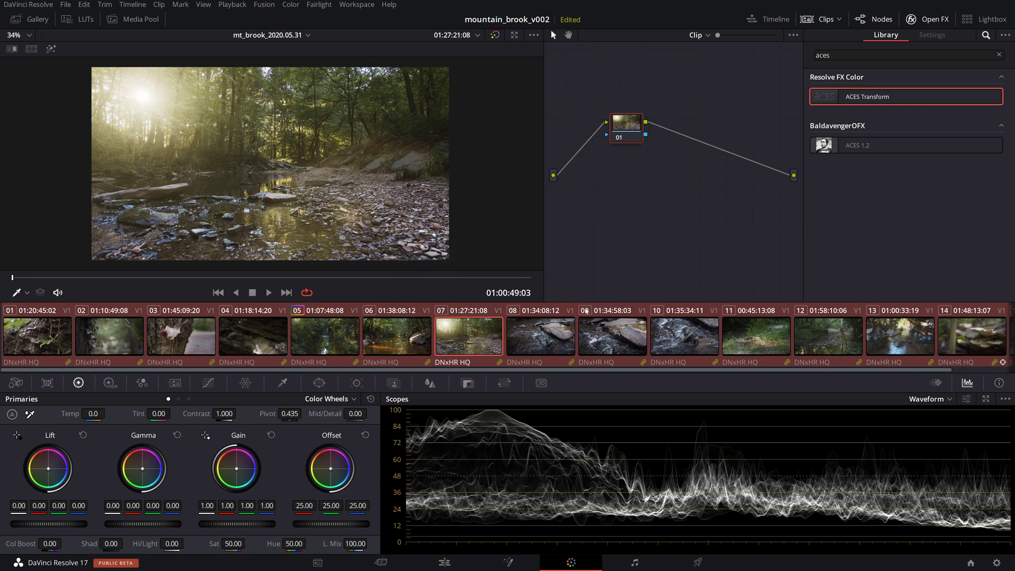
click(705, 36)
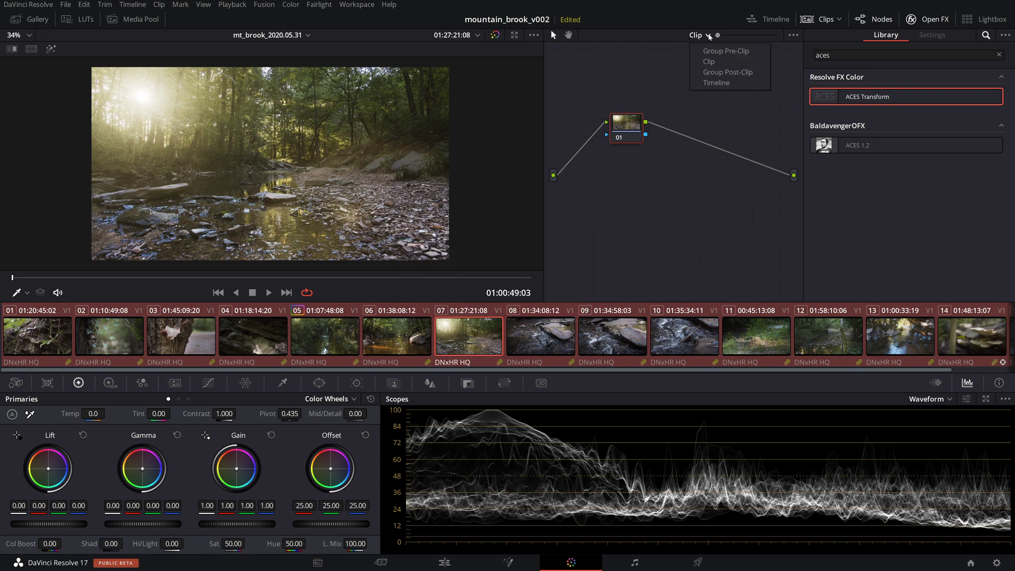
click(740, 74)
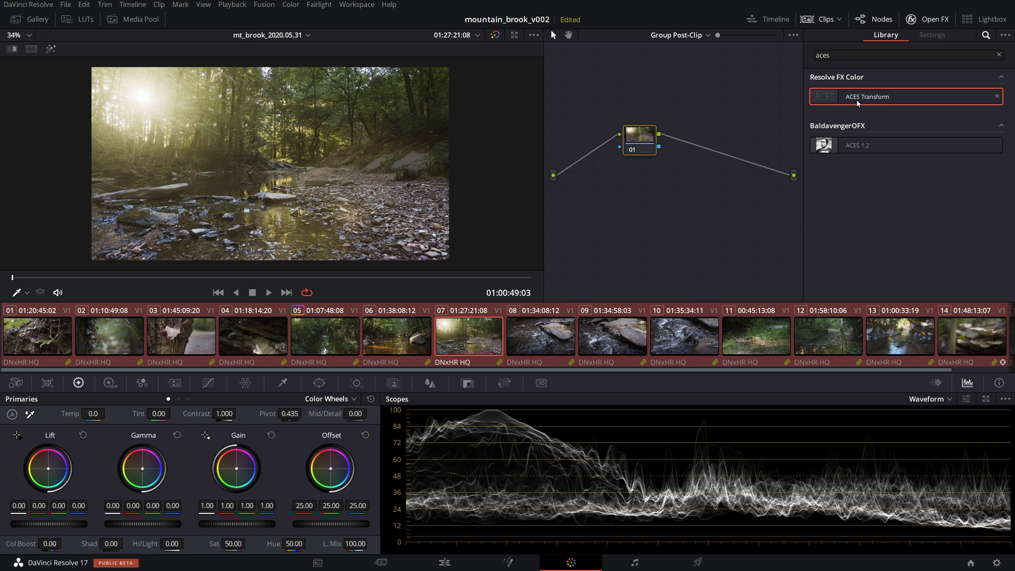
Apply ACES Transform to node 01 with Rec.709 input and sRGB output transforms.
drag(858, 104, 639, 139)
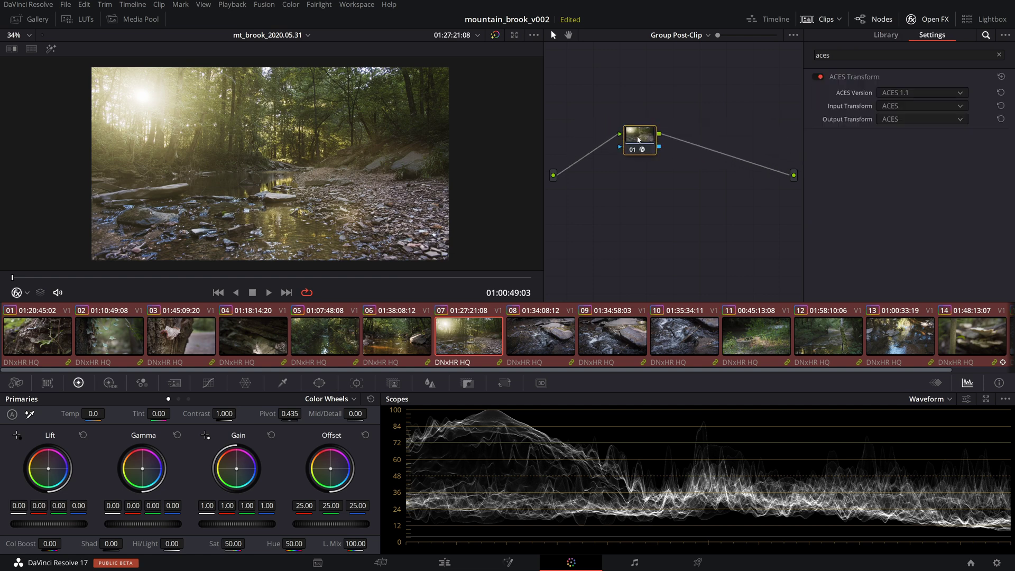
click(901, 106)
scroll(877, 201, down, 5)
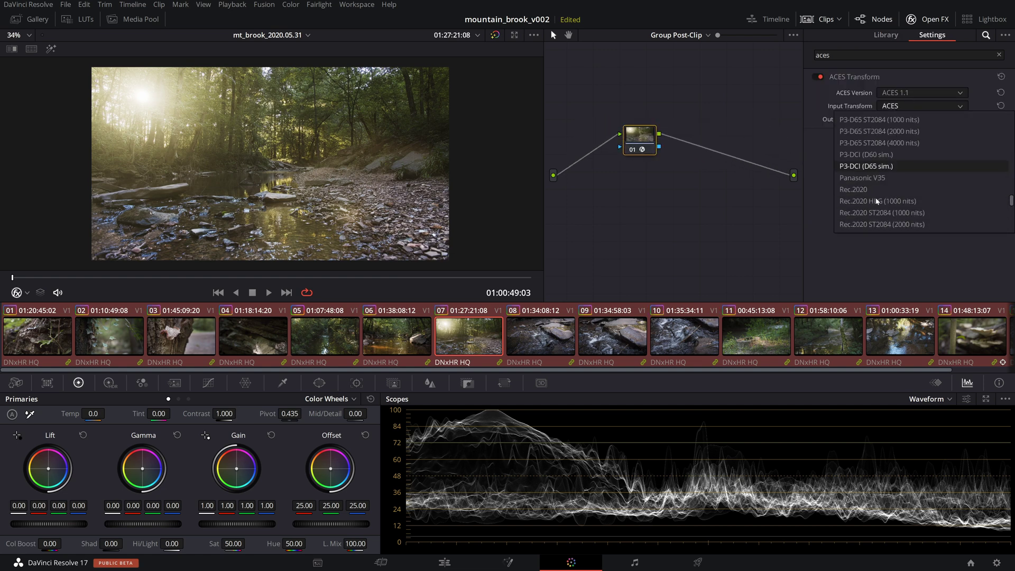
click(877, 201)
click(914, 119)
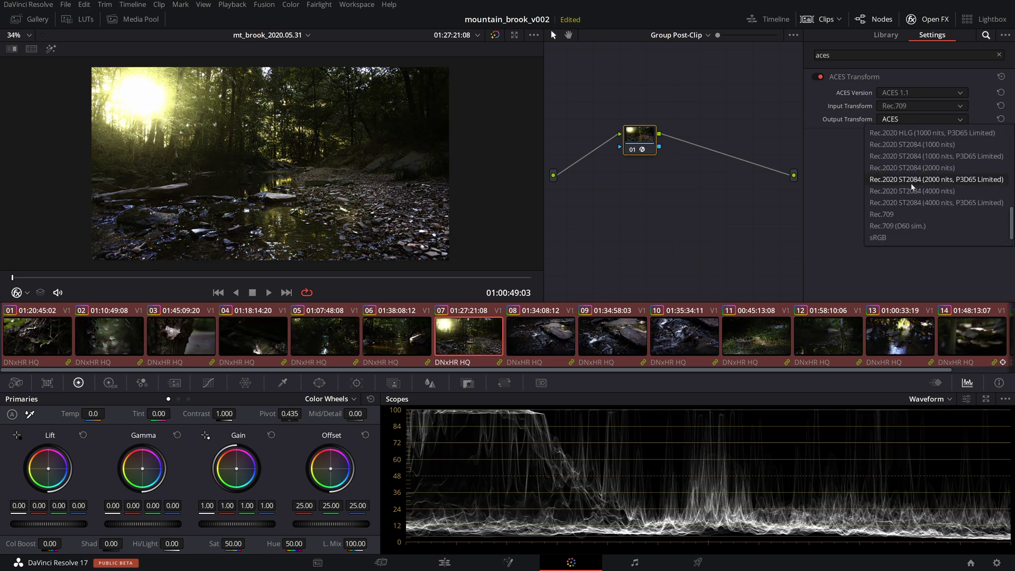
click(880, 237)
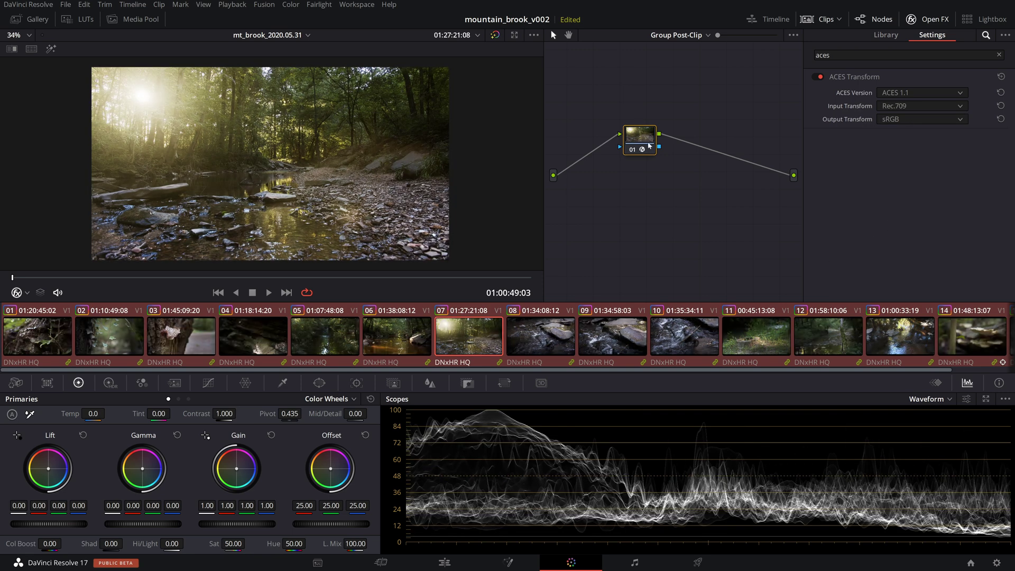
drag(650, 145, 669, 175)
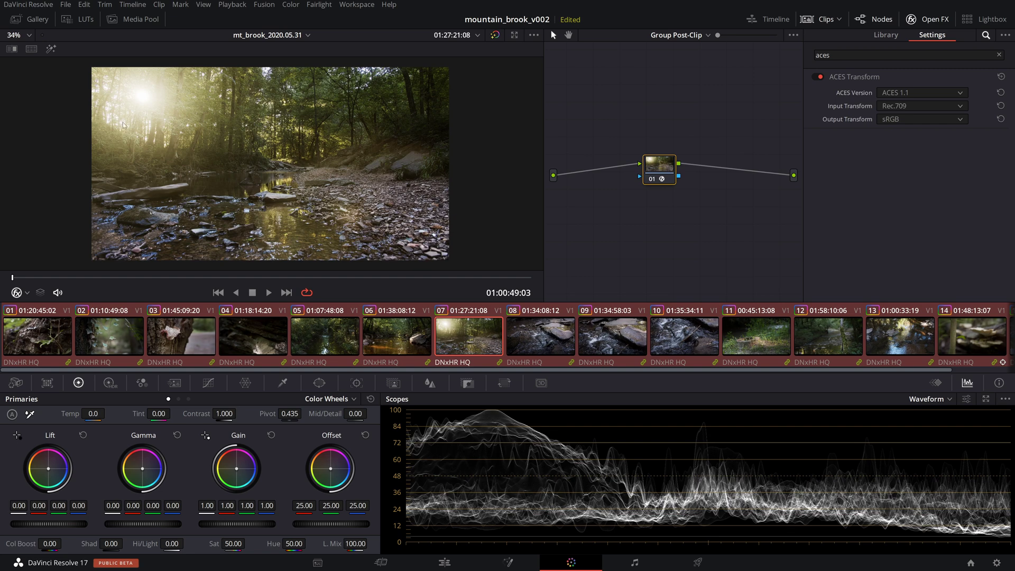